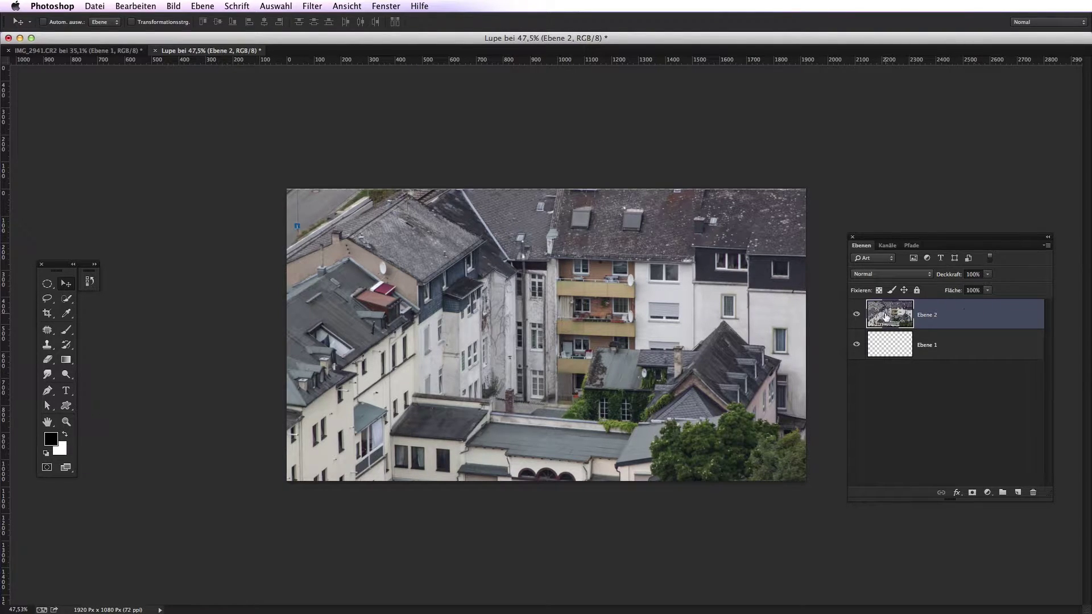
Convert the Ebene 2 photo layer into a smart object with In Smartobjekt konvertieren.
right_click(989, 321)
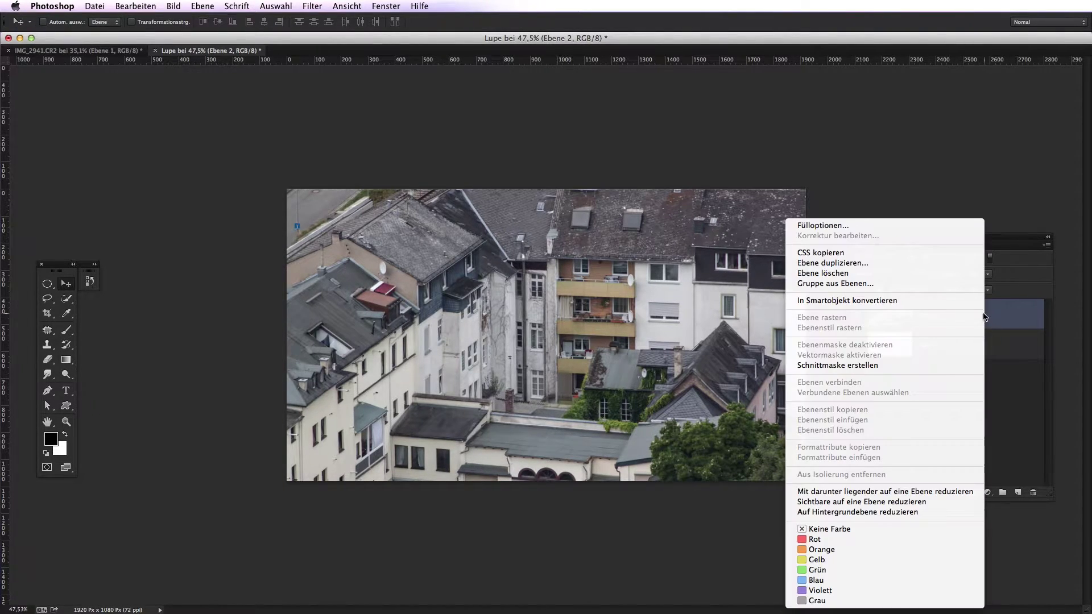
click(898, 305)
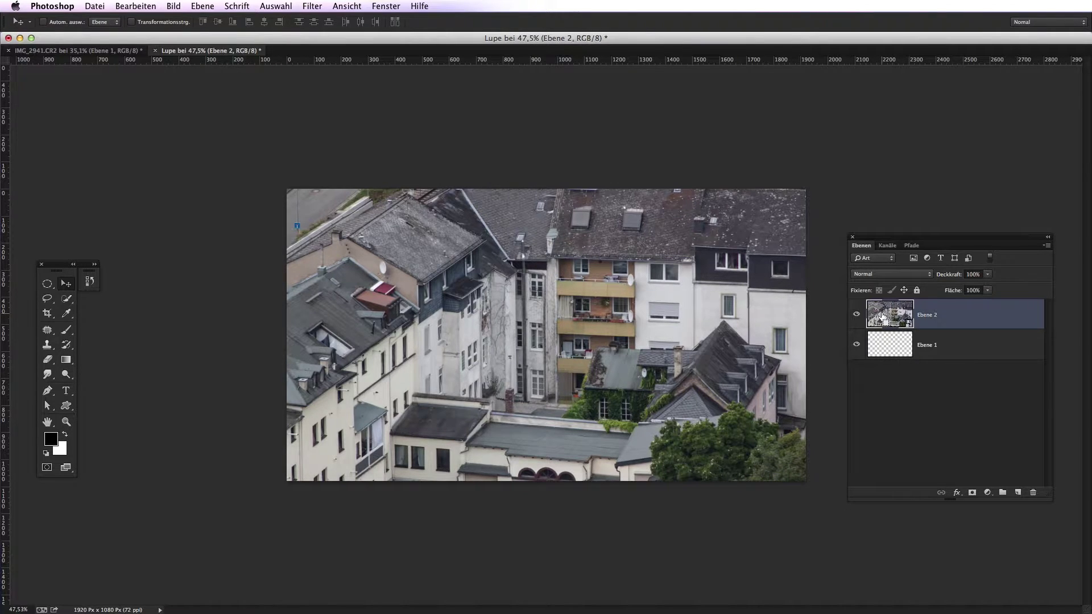
Duplicate the smart object as Ebene 2 kopieren and apply Gaussian Blur to its contents.
key(ctrl+j)
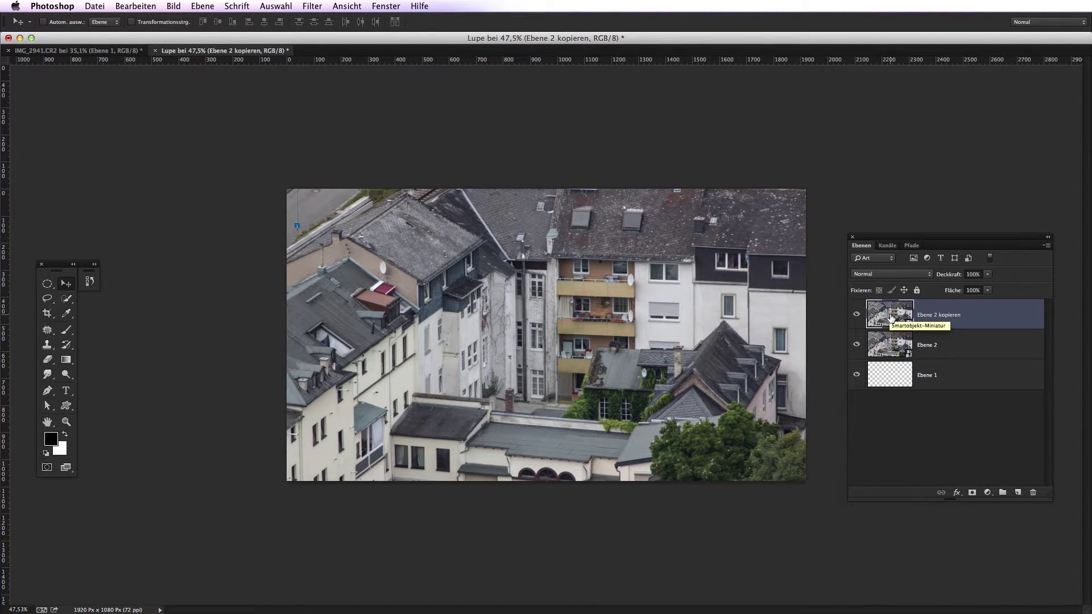
double_click(890, 317)
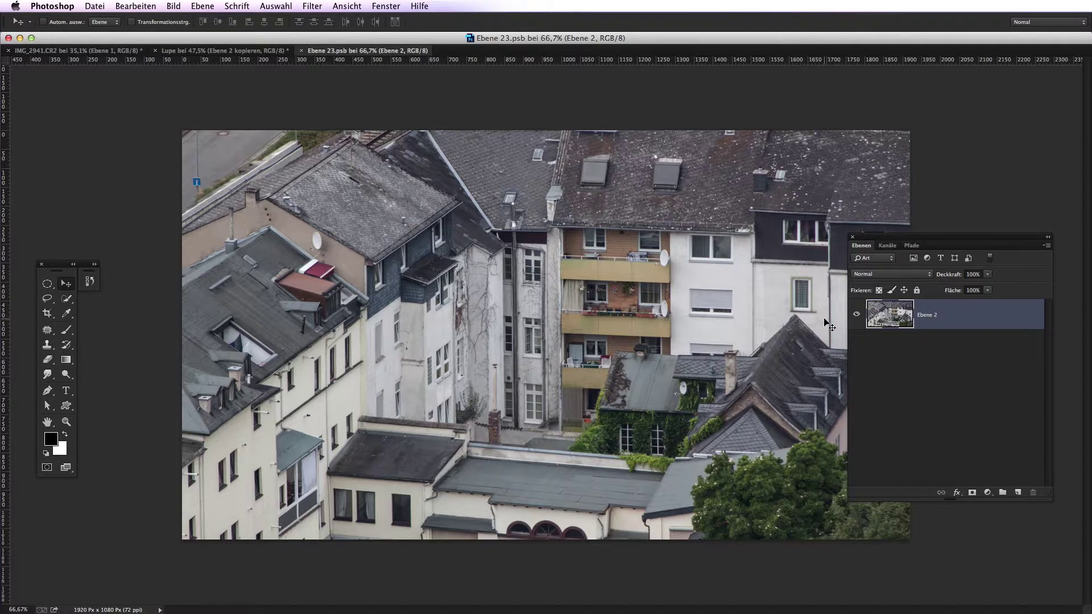
key(ctrl+alt+f)
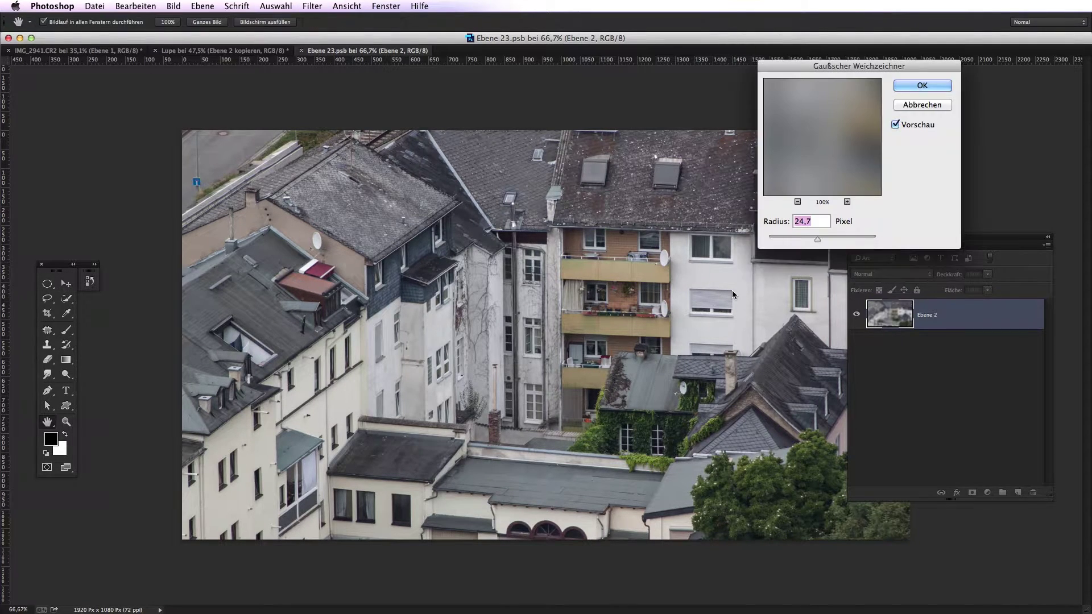
key(Return)
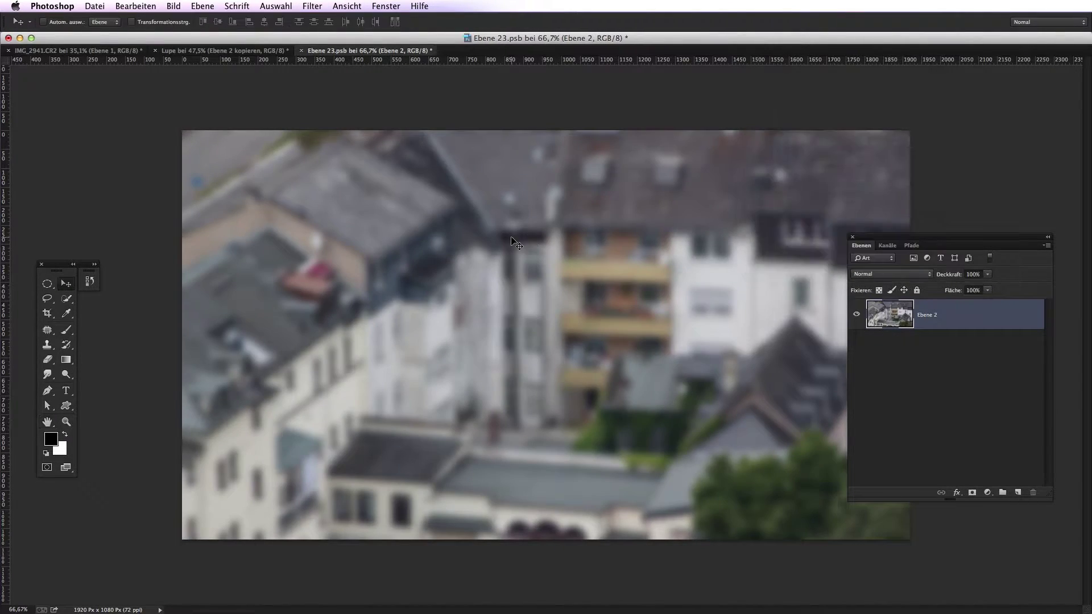
Save and close the smart object contents, then toggle Ebene 2 kopieren's visibility off and on.
key(ctrl+s)
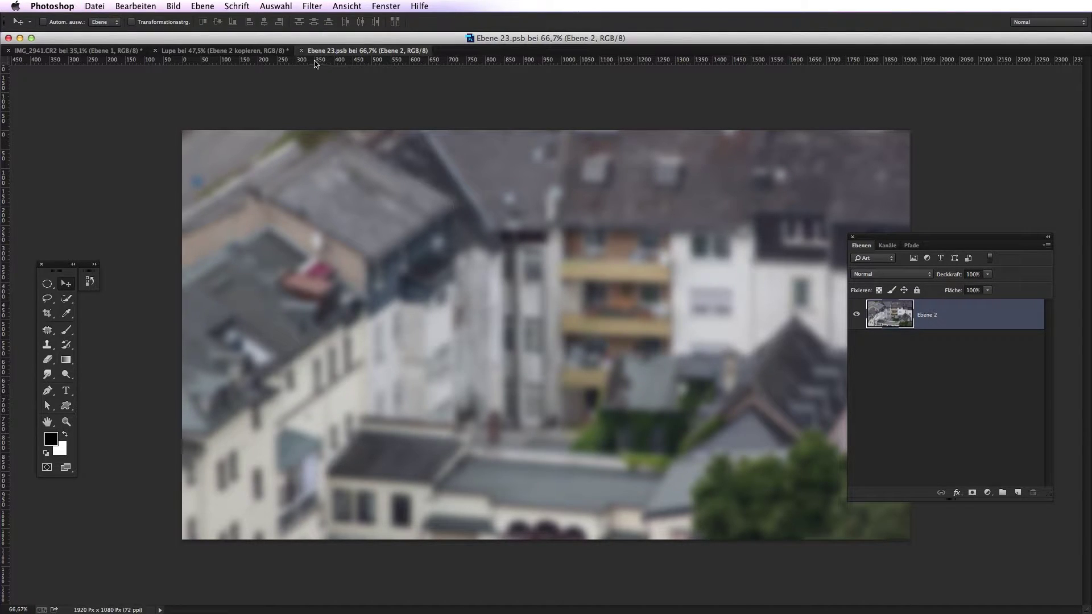
click(302, 50)
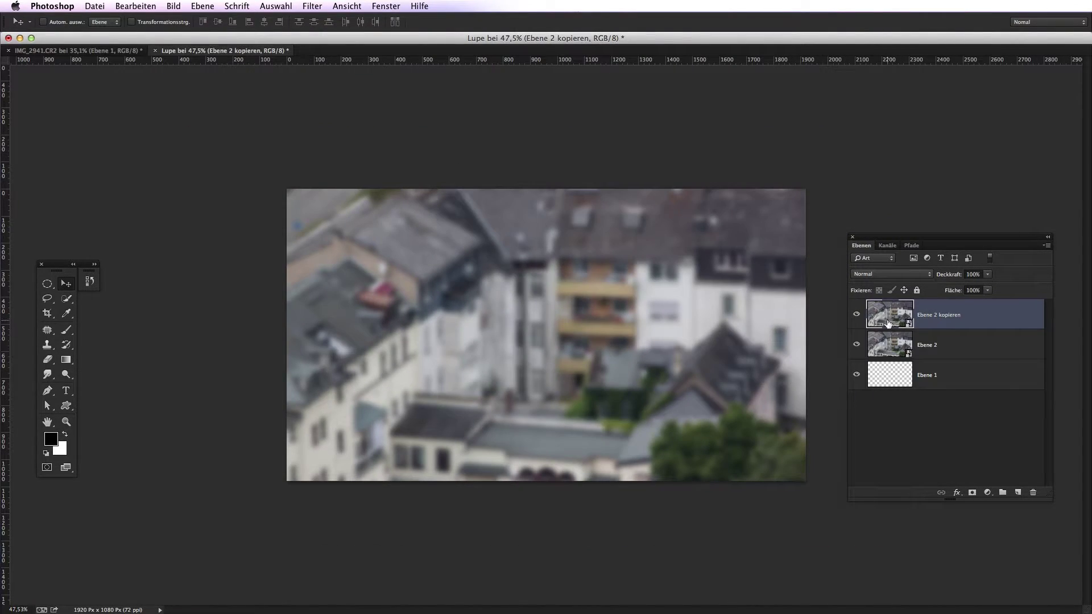
click(856, 317)
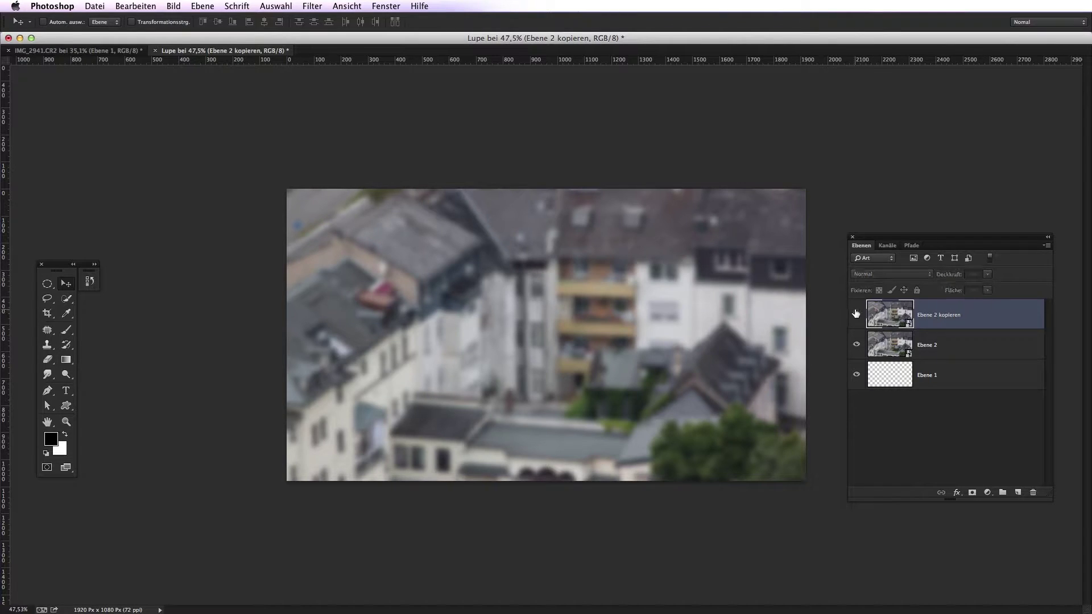
click(856, 316)
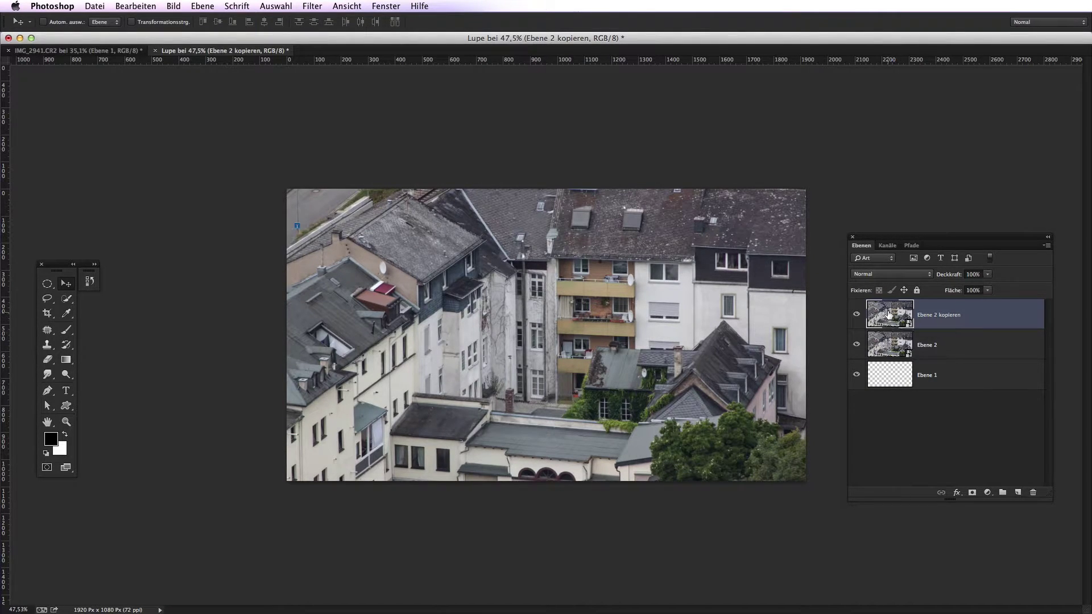
Scale Ebene 2 up to about 123% beneath the hidden copy, then reselect and show Ebene 2 kopieren.
click(889, 342)
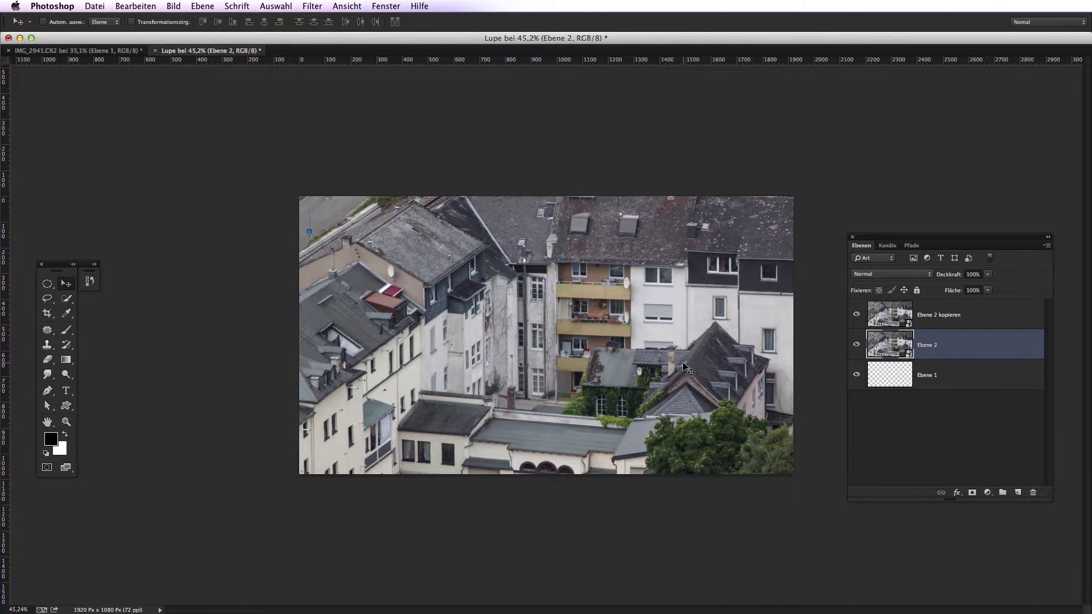
click(856, 314)
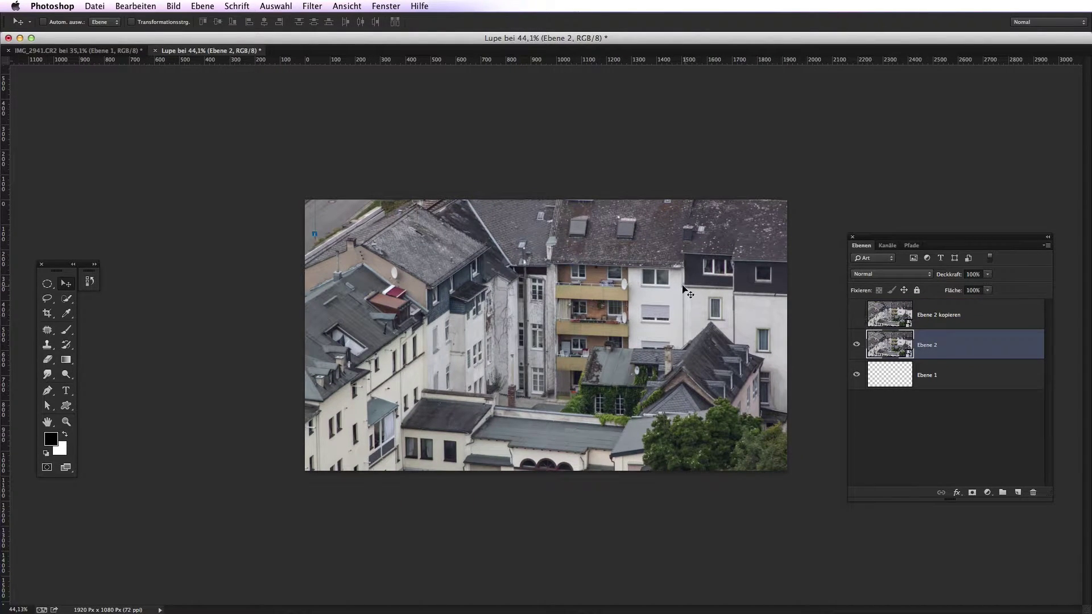
key(ctrl+t)
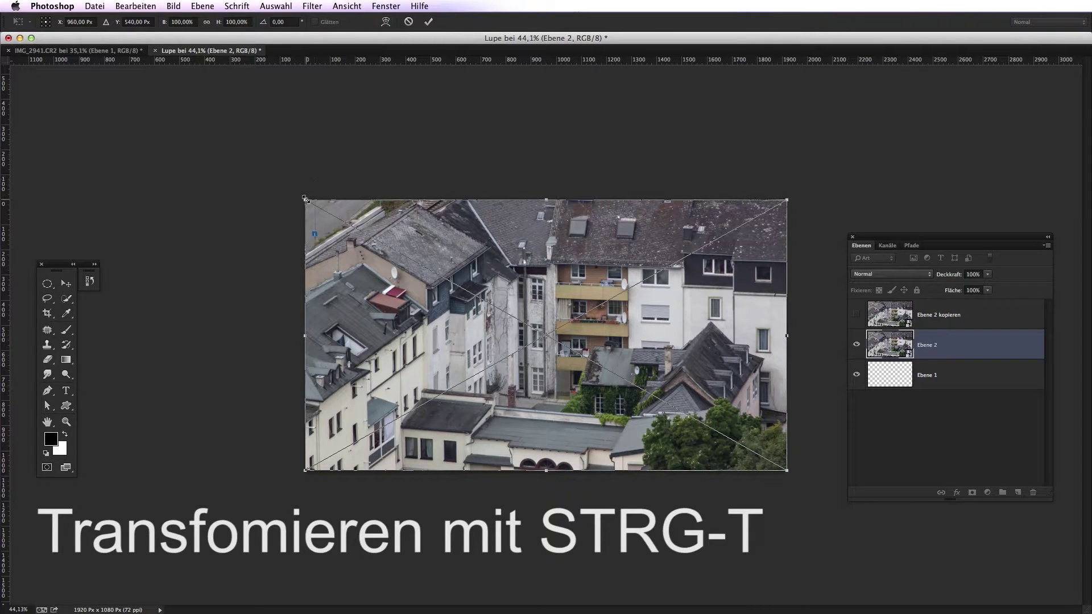
drag(305, 199, 255, 159)
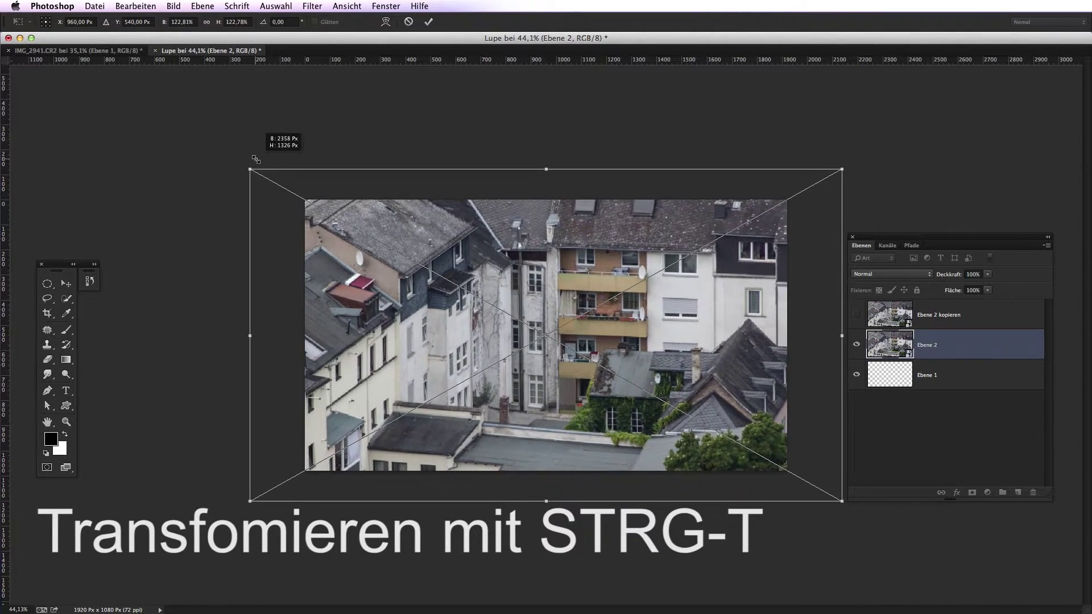
key(Escape)
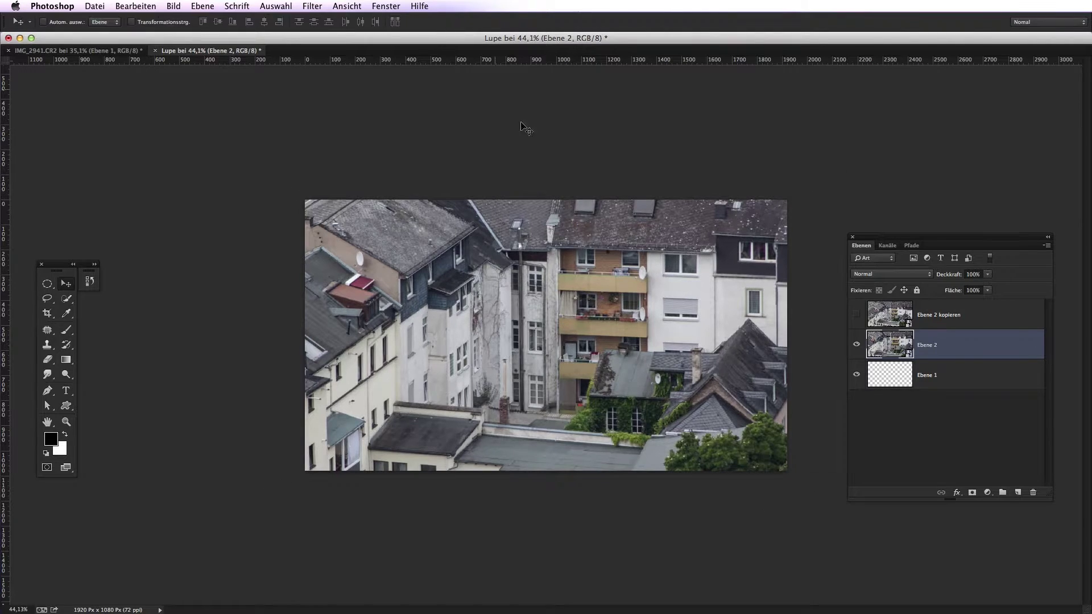
click(856, 314)
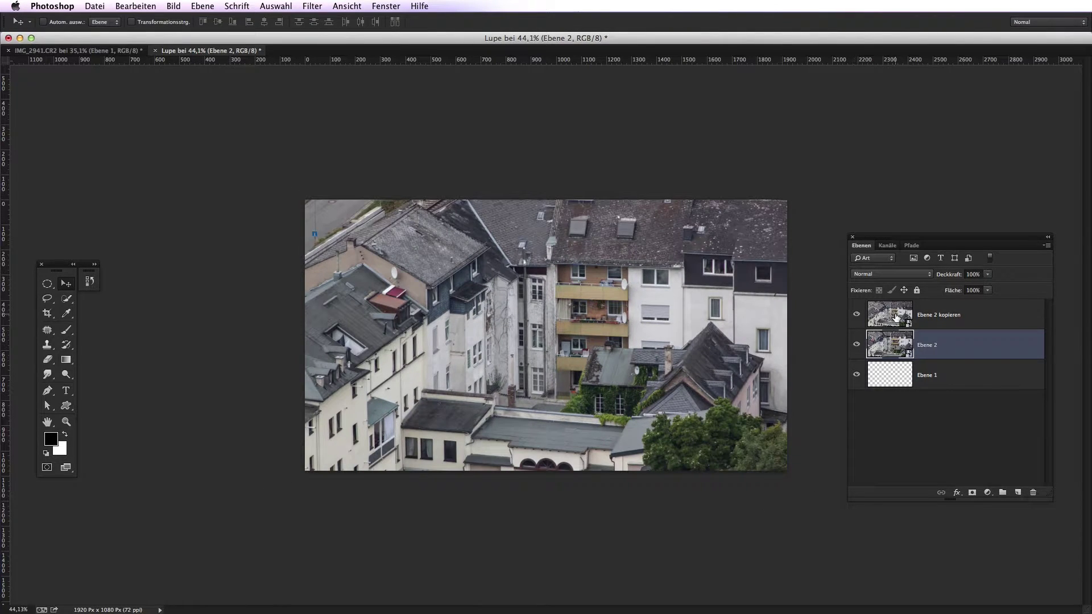
click(977, 314)
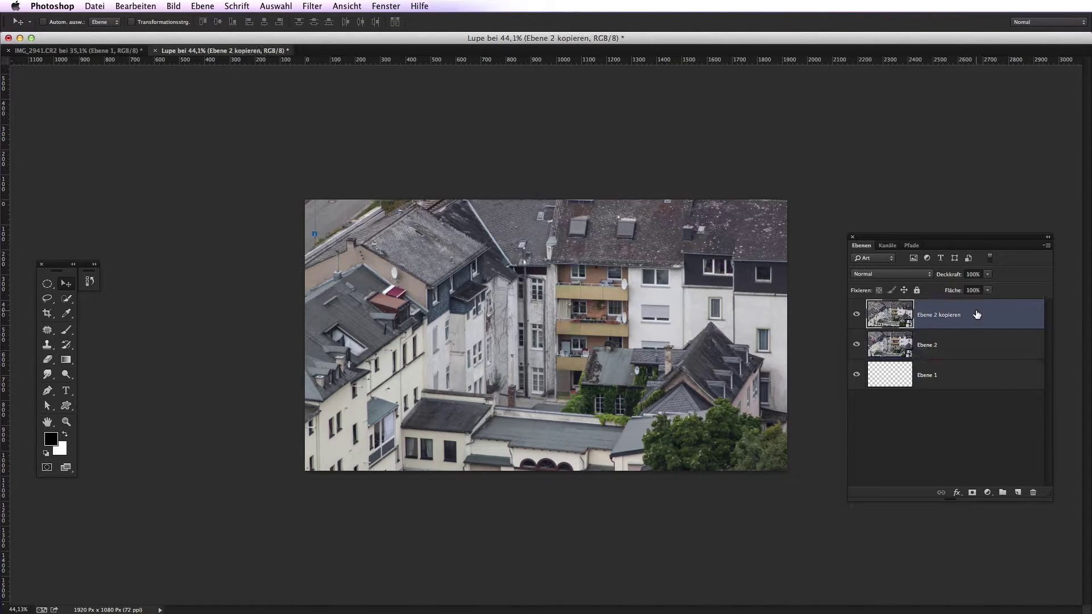
Add a layer mask to Ebene 2 kopieren and fill a circle over the balconies with black.
click(972, 493)
click(48, 285)
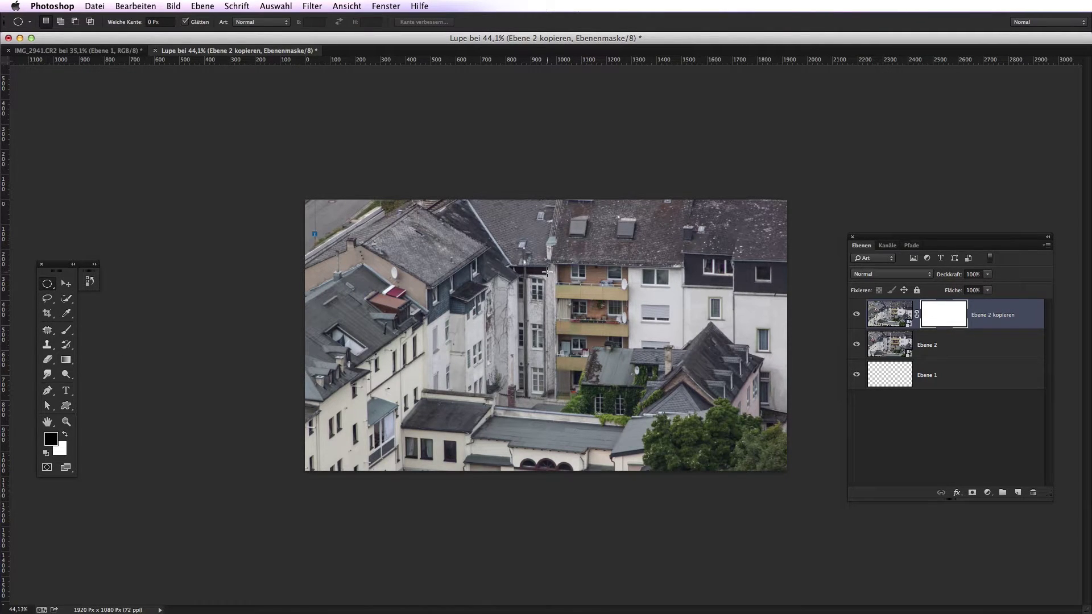
drag(547, 272, 639, 364)
key(alt+BackSpace)
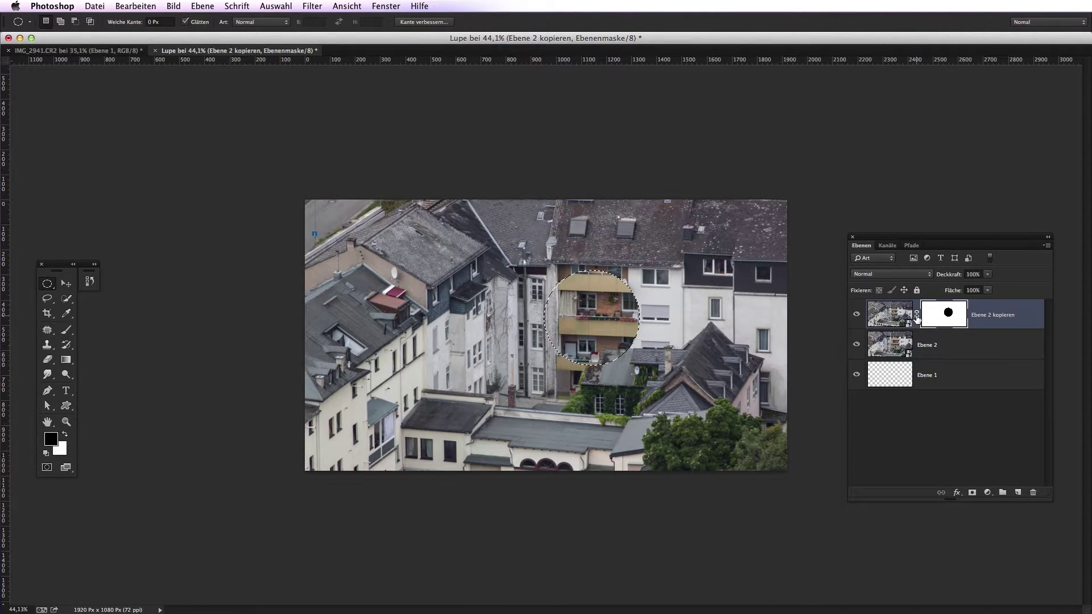
Unlink the mask from the layer image, target the image, and deselect the circle.
click(916, 314)
click(889, 311)
key(ctrl+d)
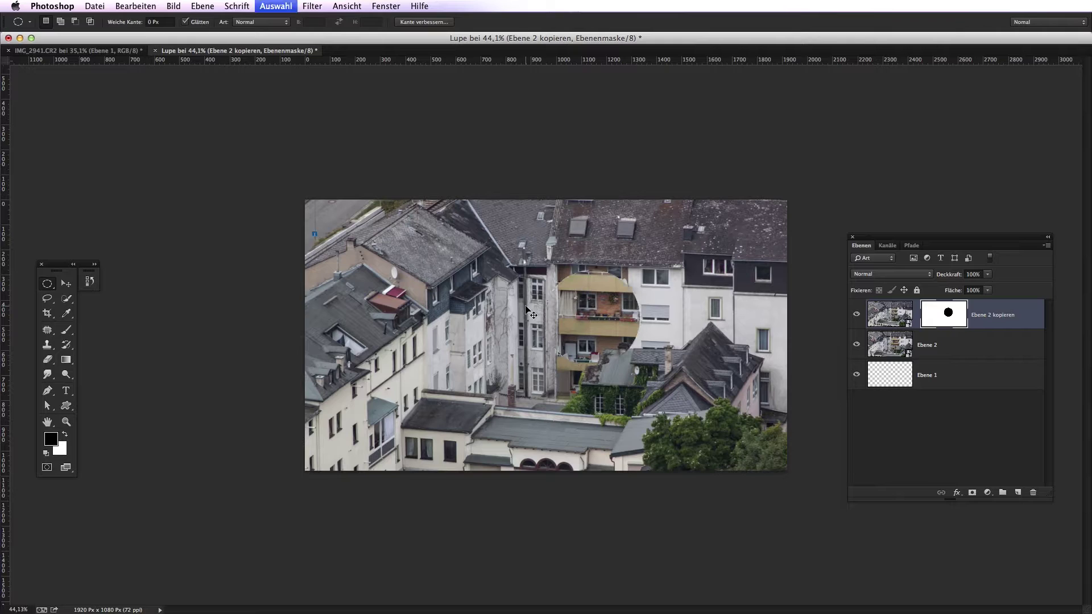
key(v)
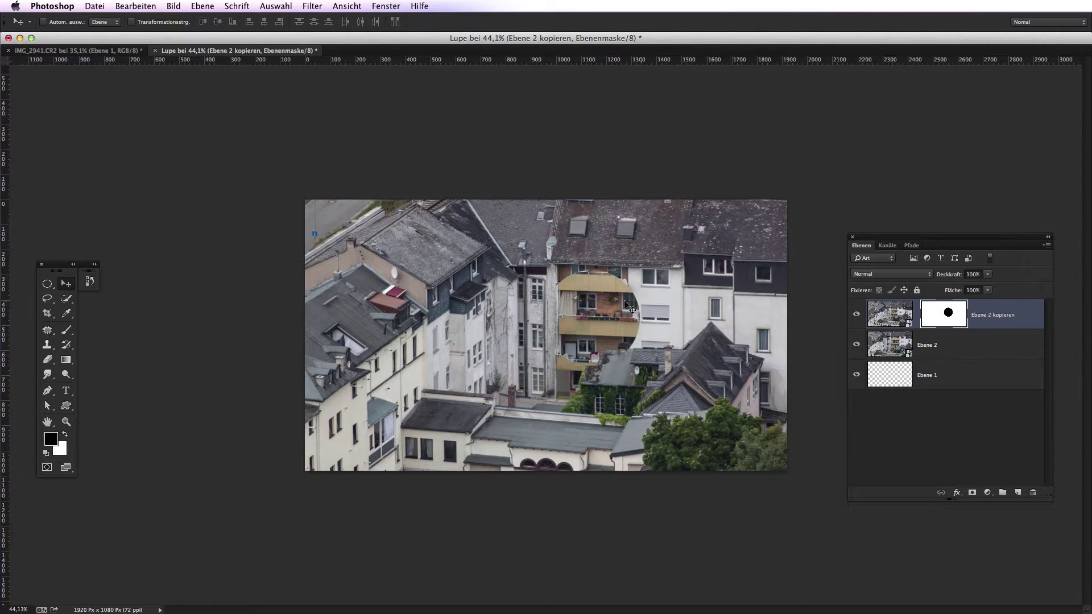
Drag the magnified circle onto the white building and back over the yellow balconies.
mouse_move(585, 304)
mouse_down()
mouse_move(577, 288)
mouse_move(584, 303)
mouse_up()
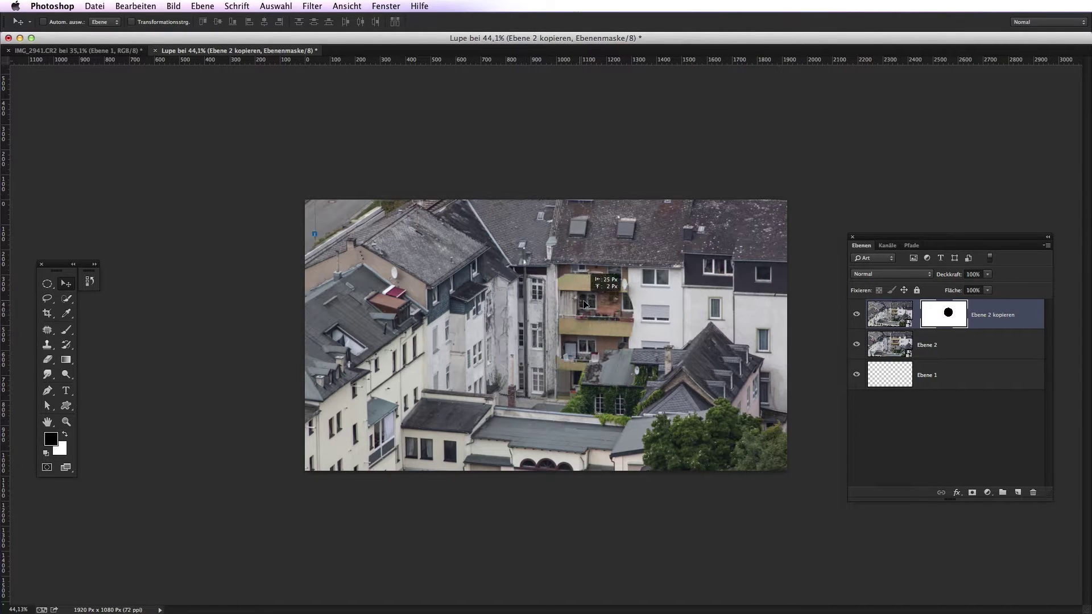
scroll(584, 303, up, 1)
scroll(584, 302, up, 1)
scroll(584, 302, up, 1)
scroll(584, 302, up, 2)
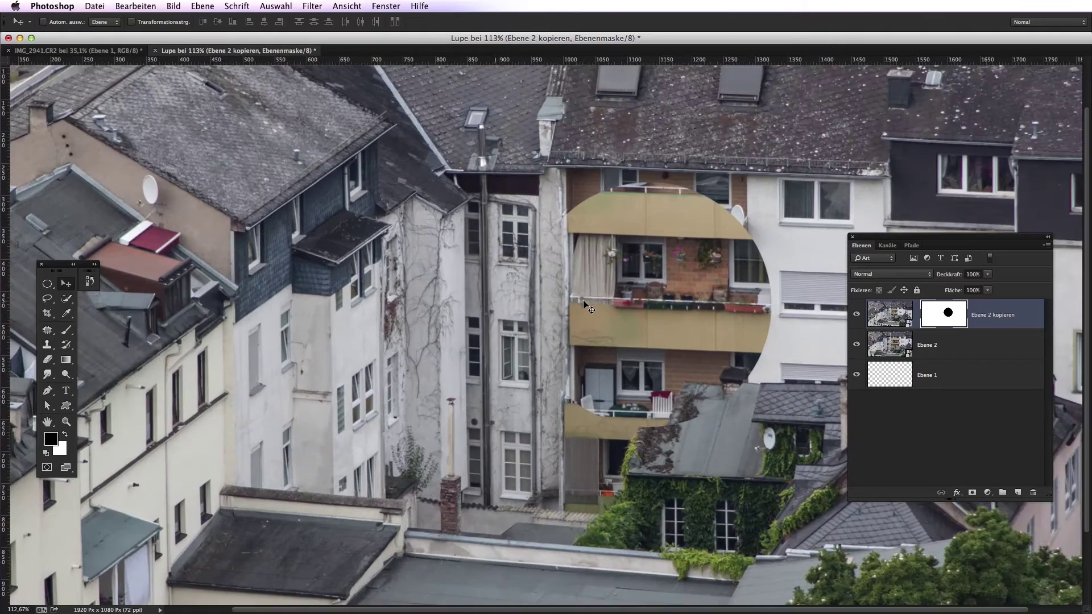
scroll(585, 302, up, 1)
scroll(586, 304, up, 1)
drag(666, 334, 227, 358)
mouse_move(324, 329)
mouse_down()
mouse_move(345, 411)
mouse_move(614, 421)
mouse_move(736, 409)
mouse_move(429, 256)
mouse_move(311, 305)
mouse_move(603, 306)
mouse_up()
scroll(603, 306, down, 2)
scroll(588, 296, down, 2)
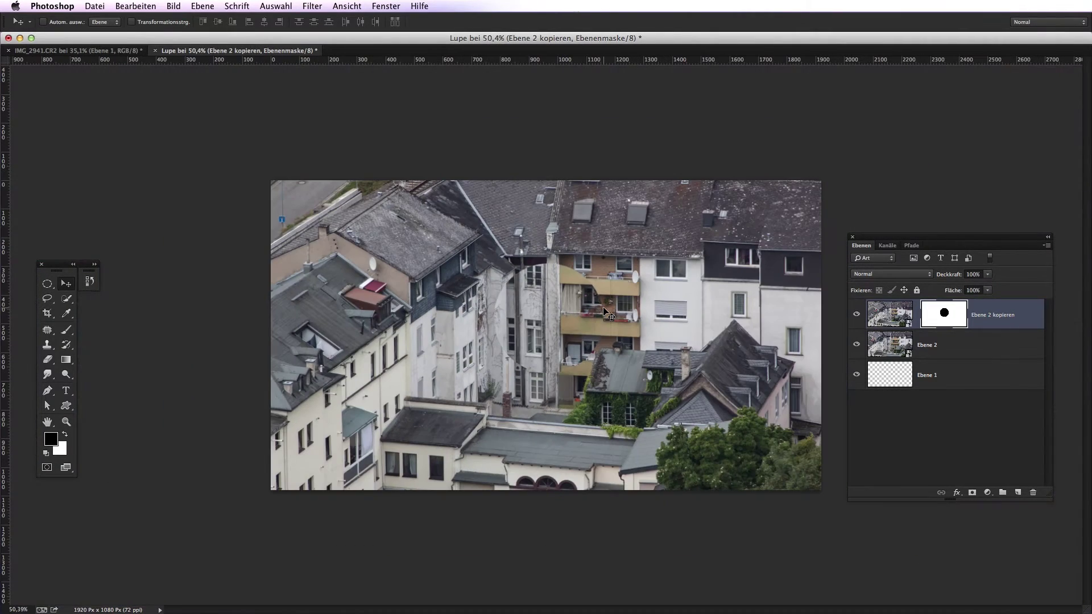
Add a red 10 px Kontur stroke layer style to the magnifier layer.
double_click(1034, 321)
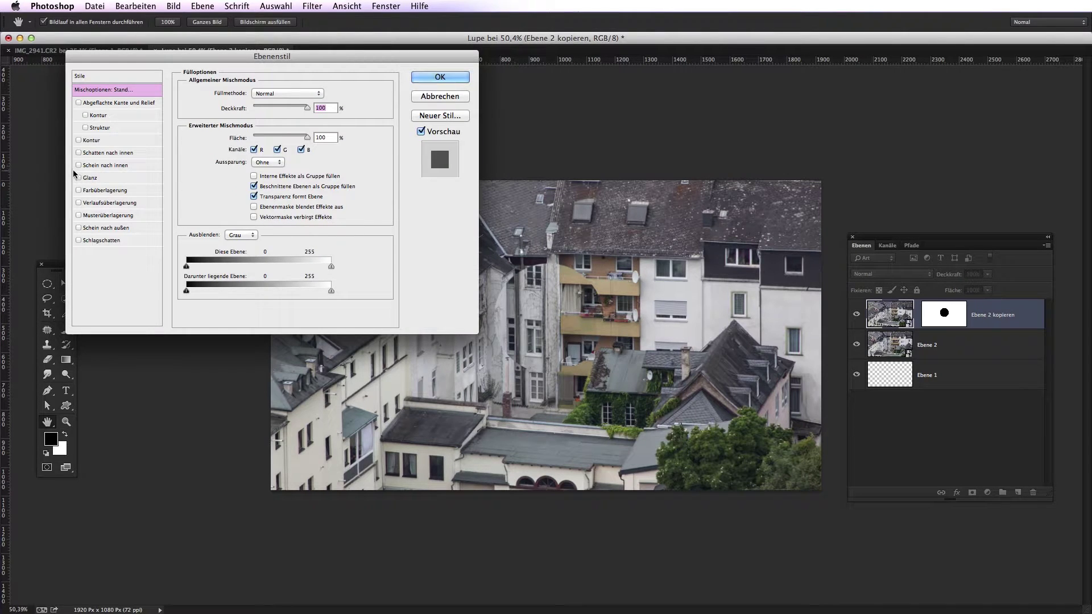
click(90, 143)
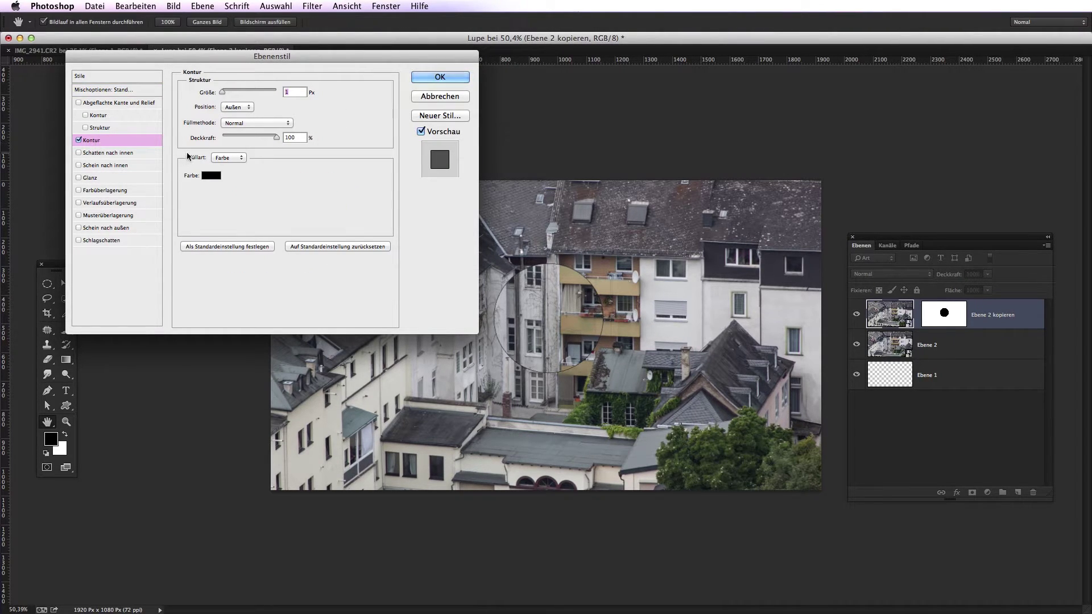
click(216, 178)
click(517, 153)
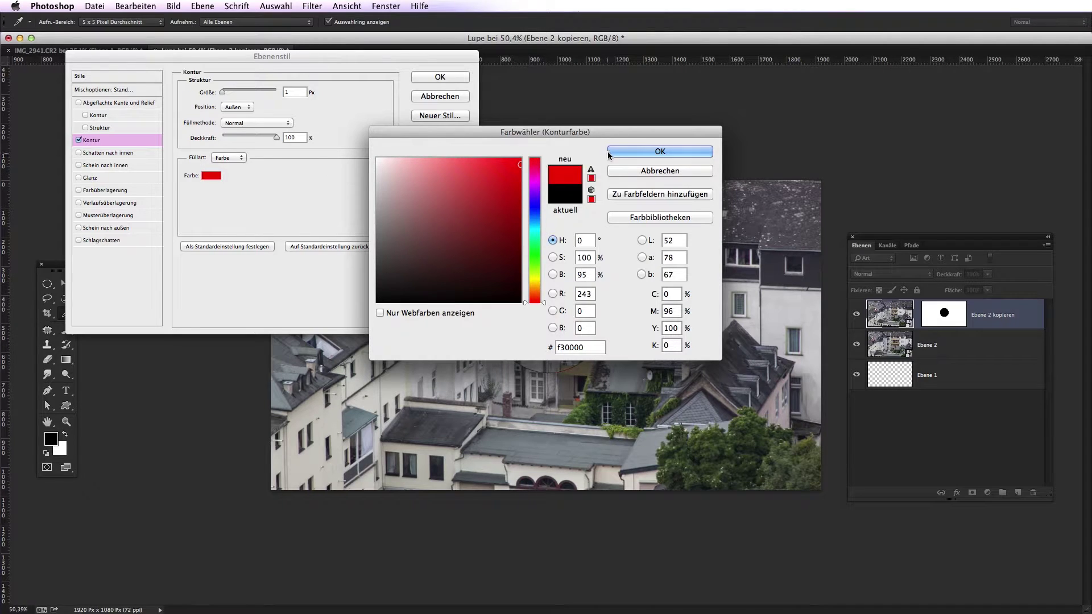
key(Return)
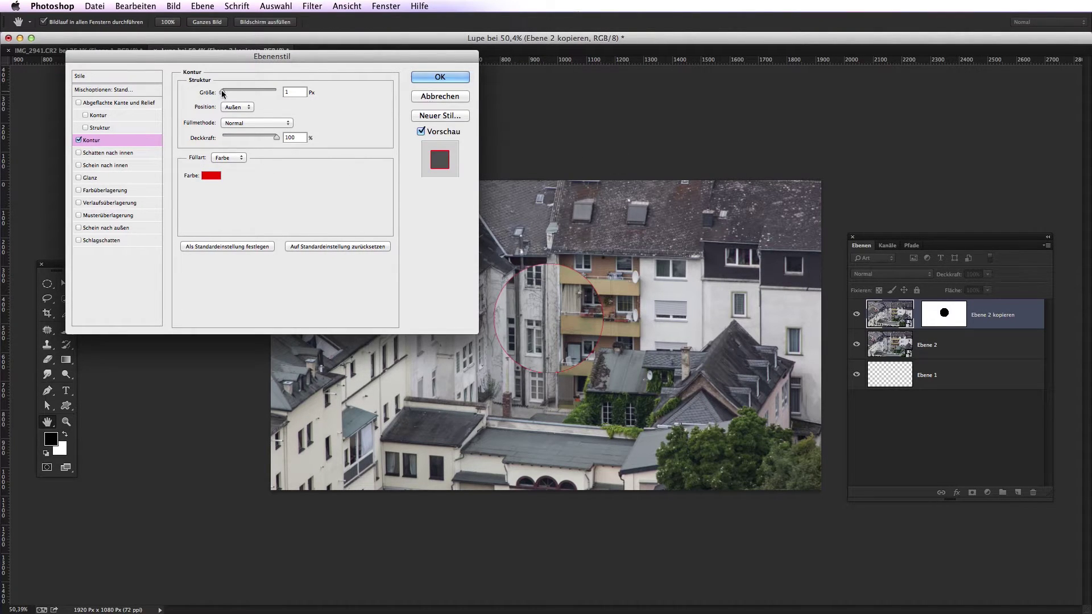
drag(223, 91, 227, 92)
click(440, 77)
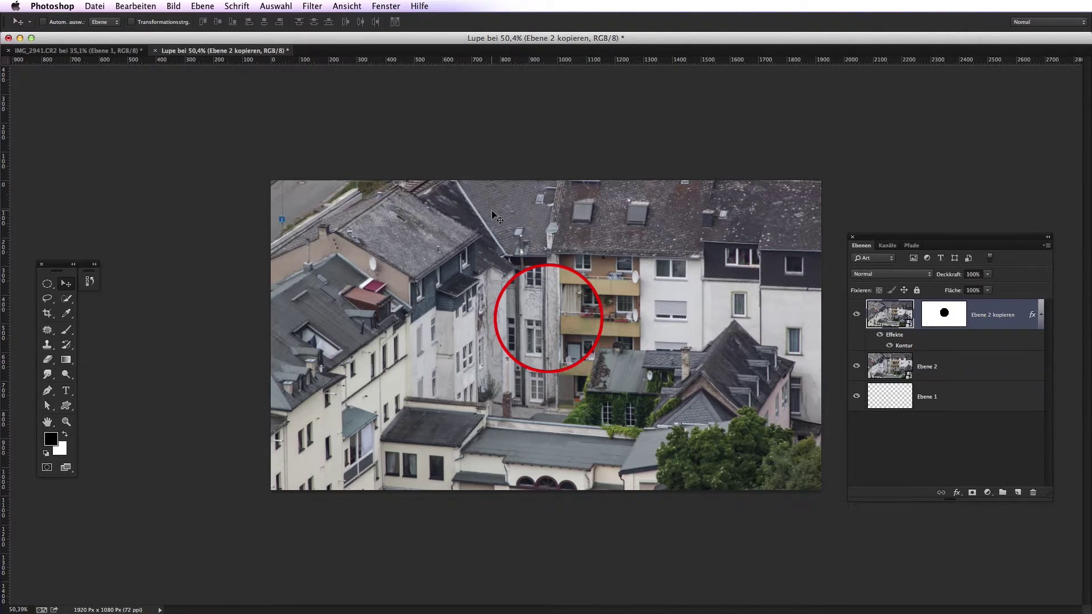
Move the red-ringed magnifier onto the balconies, undoing an accidental shift of the photo.
drag(521, 282, 538, 259)
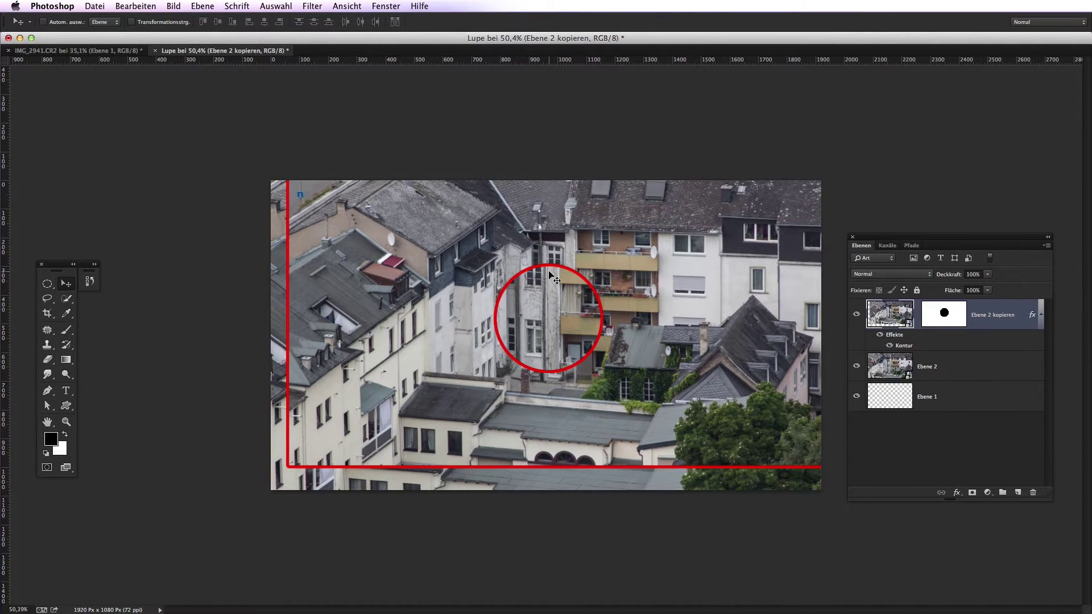
key(ctrl+z)
mouse_move(558, 322)
mouse_down()
mouse_move(579, 344)
mouse_move(605, 293)
mouse_up()
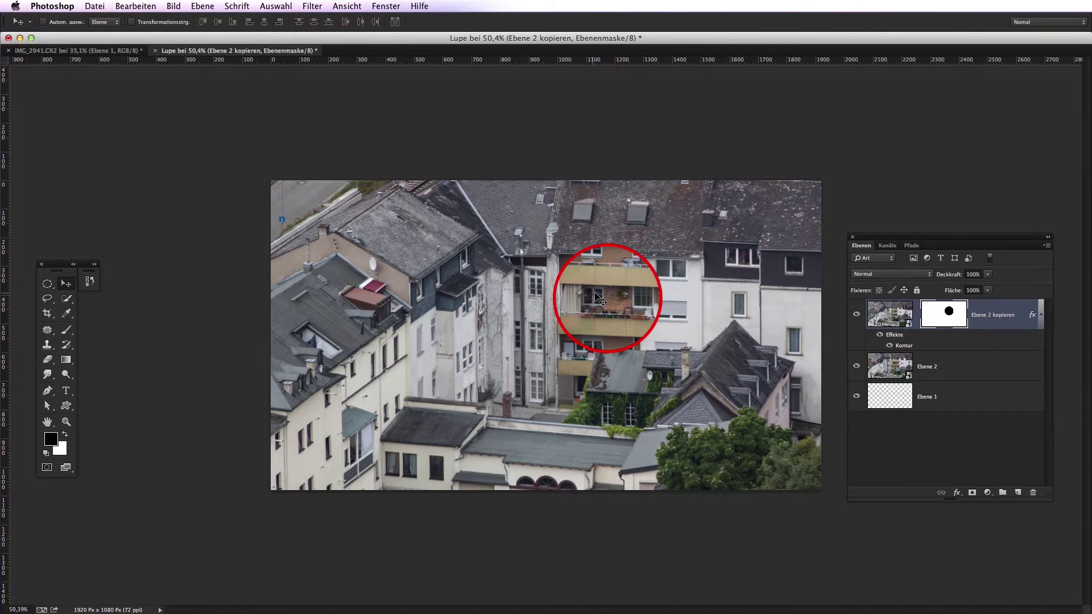
Bring the building photo from IMG_2941.CR2 into the smart object's contents, positioned to fill the canvas.
double_click(897, 312)
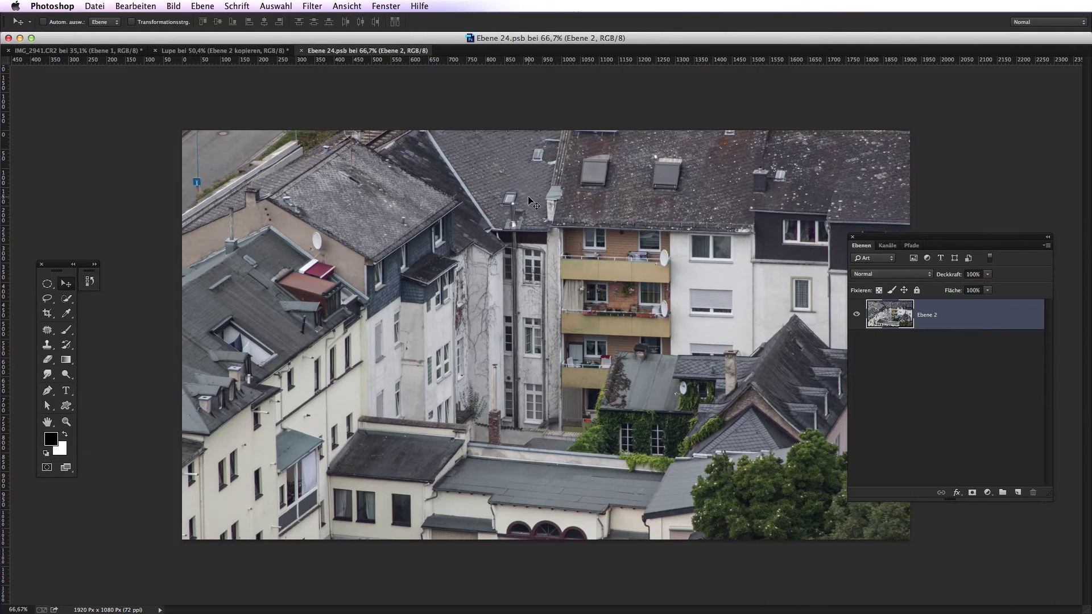
click(91, 50)
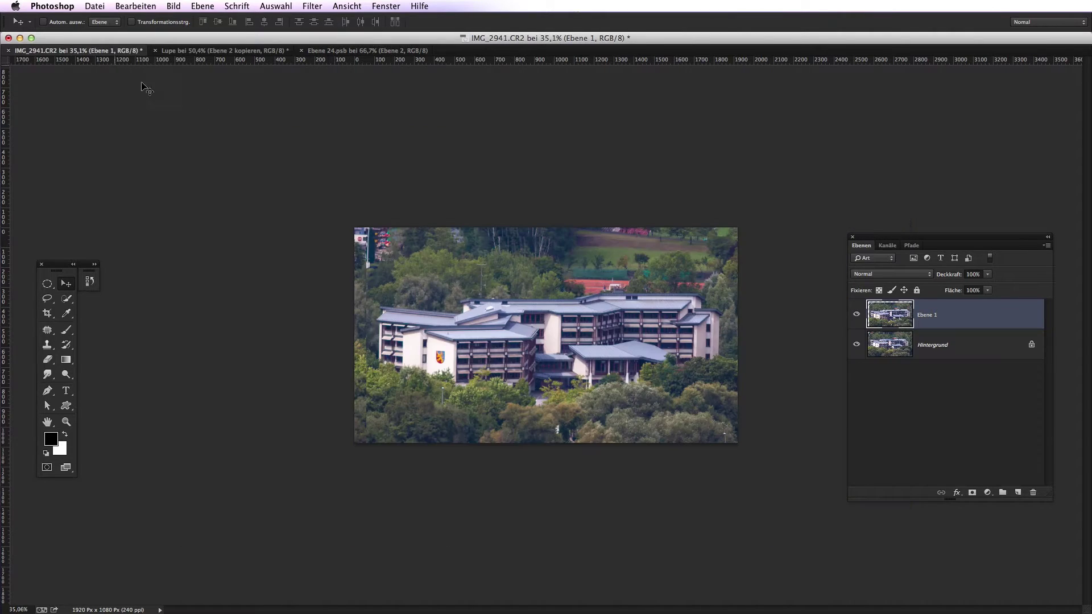
drag(529, 306, 290, 134)
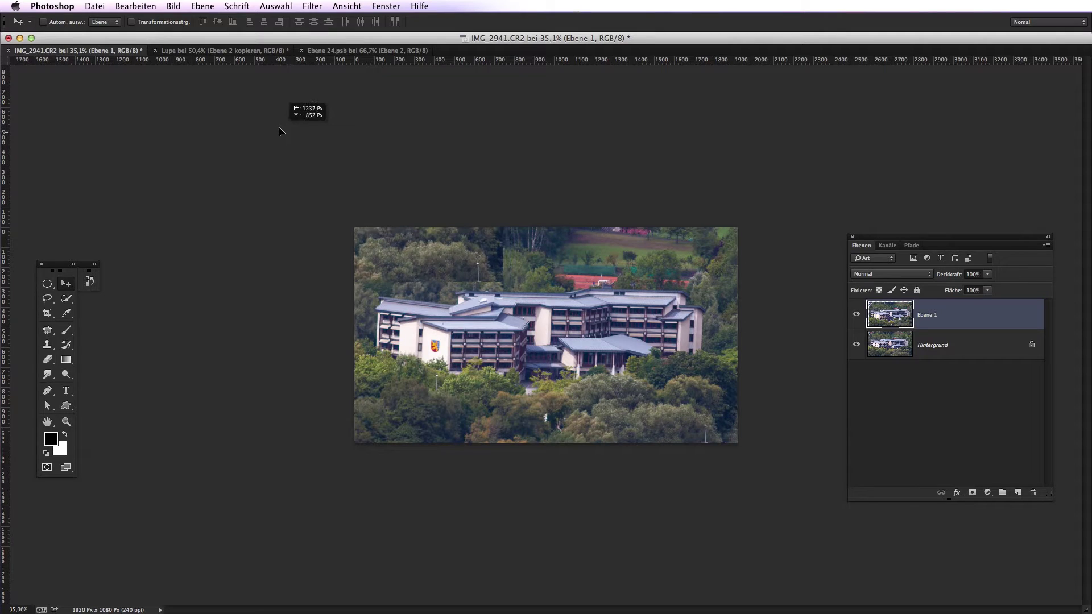
click(349, 51)
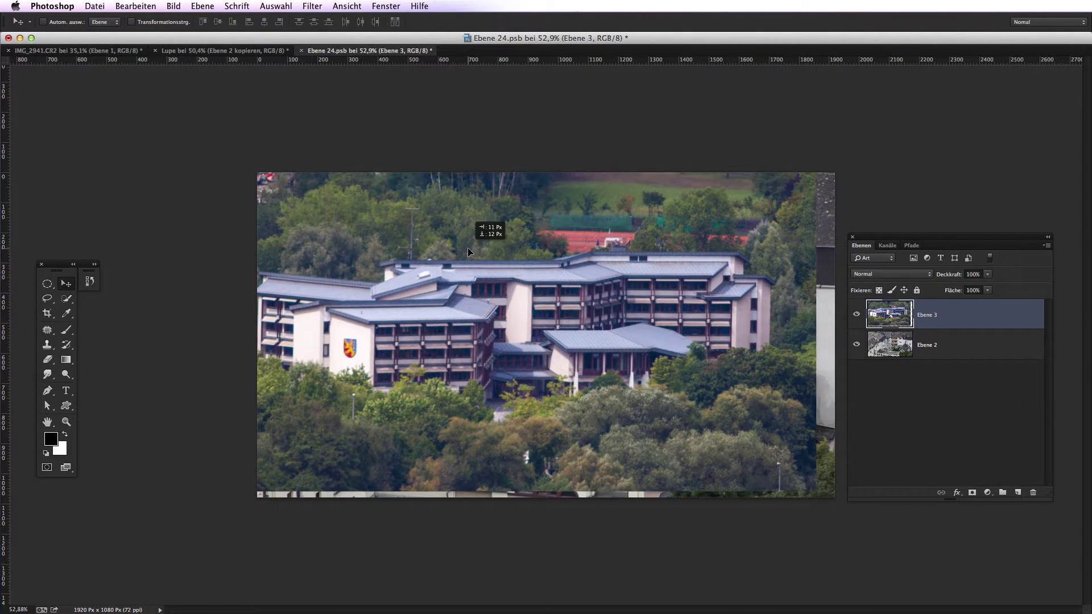
drag(468, 252, 482, 252)
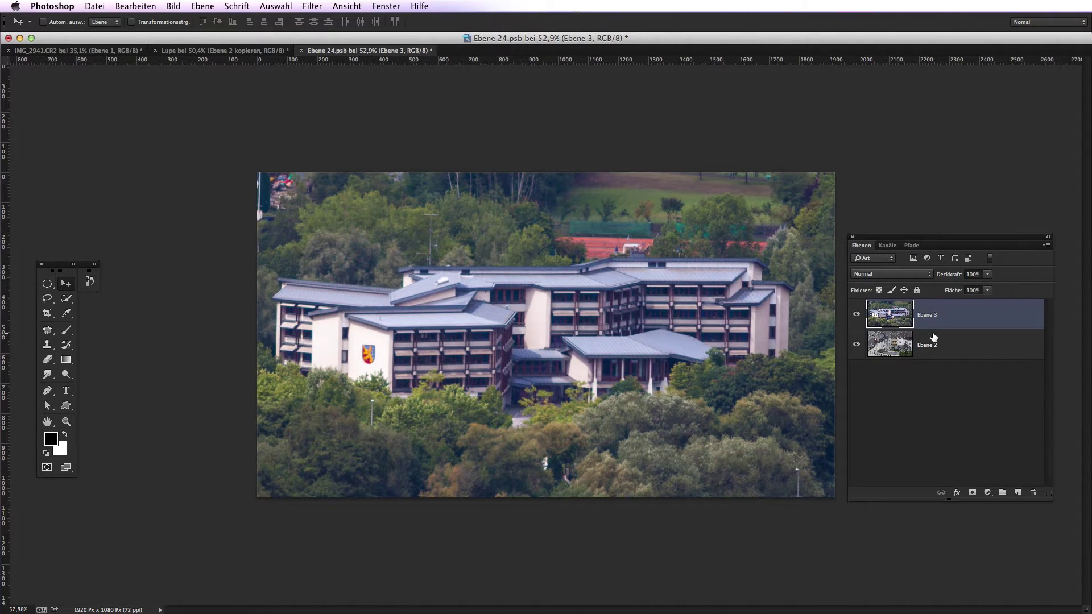
Delete the old rooftops layer, save the smart object, and return to the Lupe document.
shift+click(946, 345)
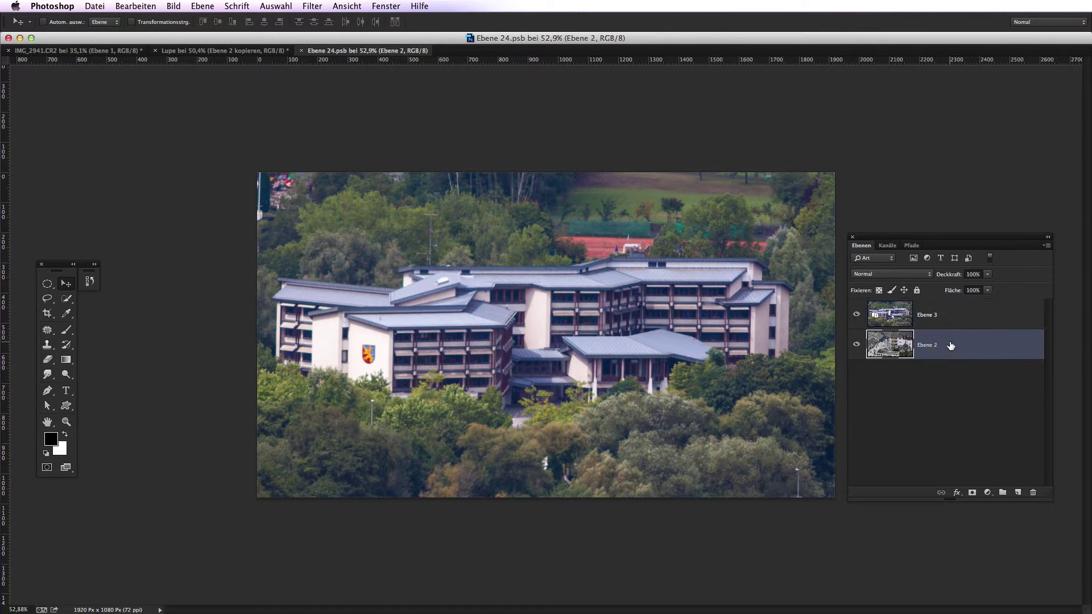
key(super+e)
key(super+s)
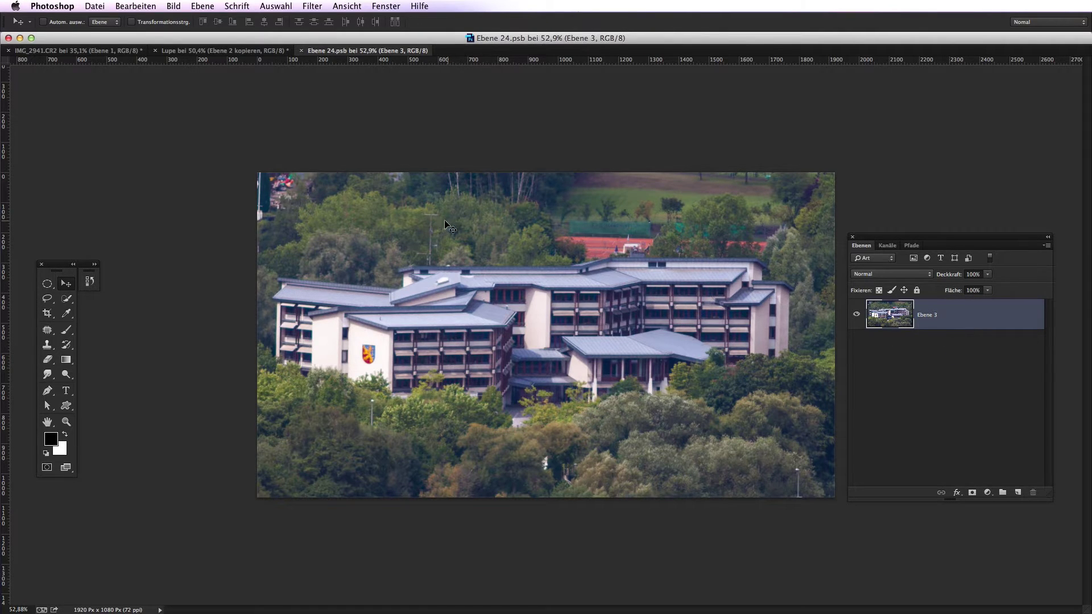
click(194, 51)
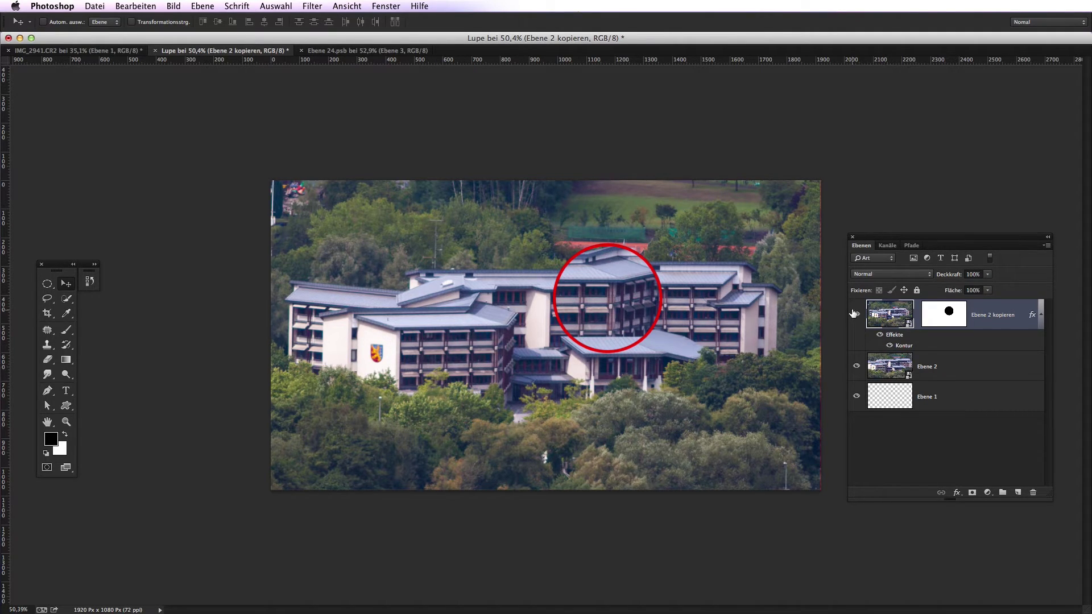
Toggle the magnifier layer's visibility to compare, then select its mask thumbnail.
click(856, 314)
click(856, 314)
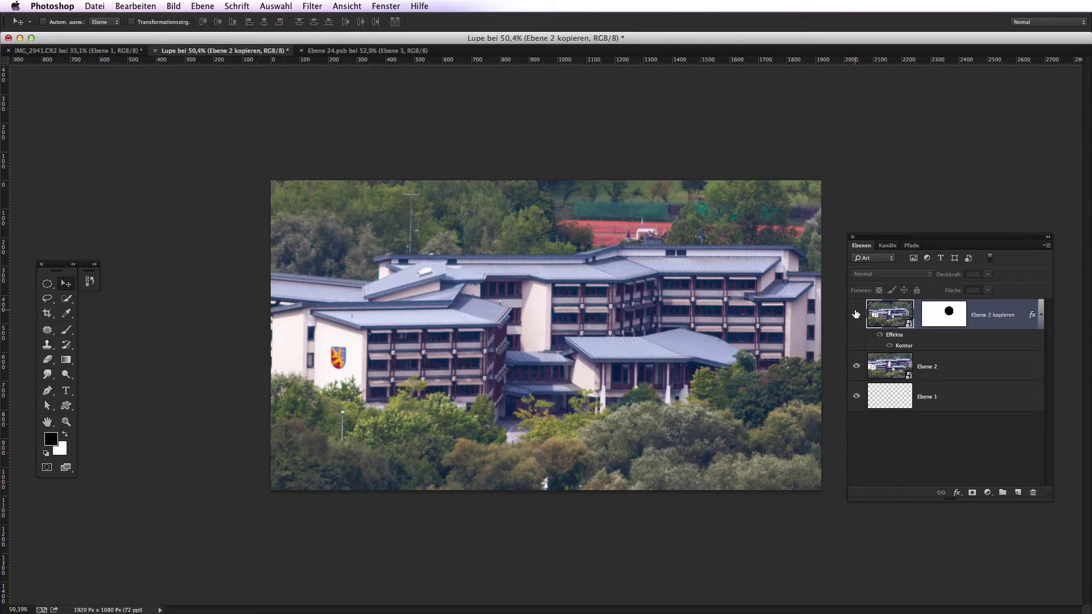
click(855, 315)
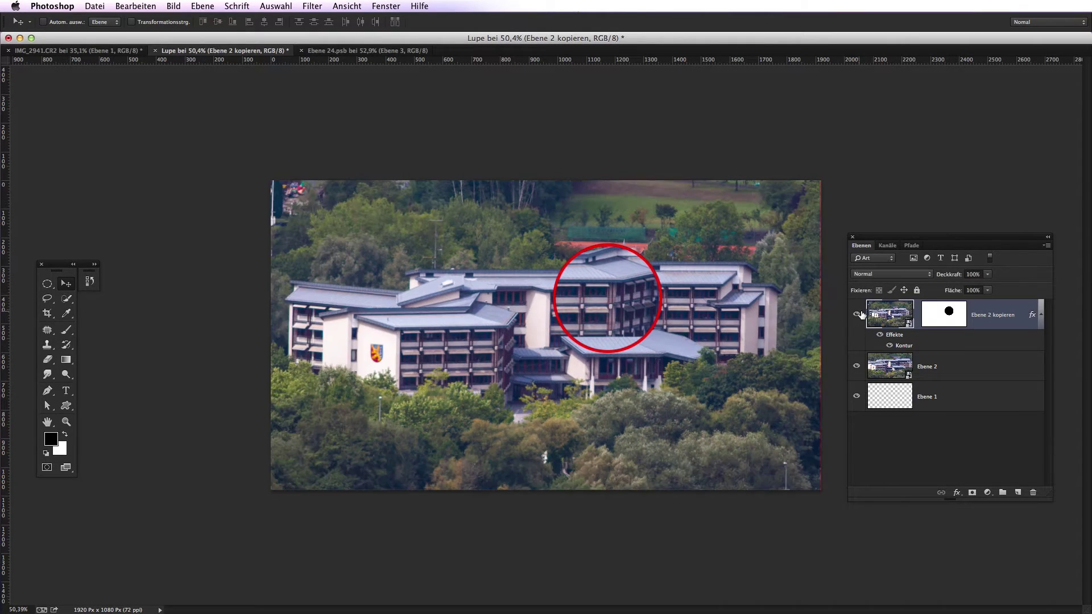
click(933, 315)
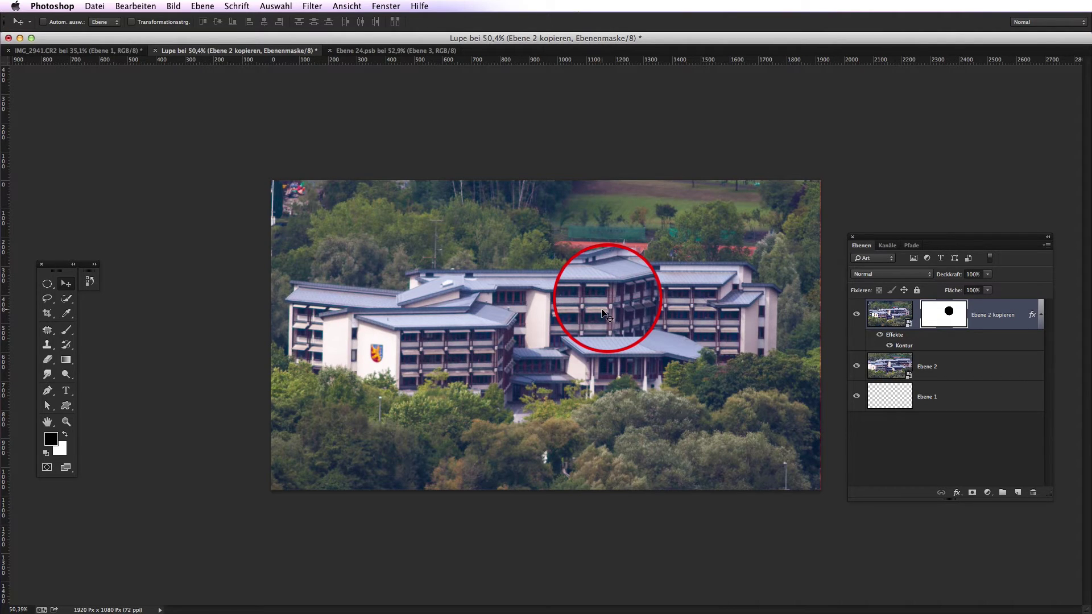
Drag the magnifier across the building, over the left wing, and up to the central roof.
mouse_move(607, 314)
mouse_down()
mouse_move(396, 372)
mouse_move(650, 273)
mouse_up()
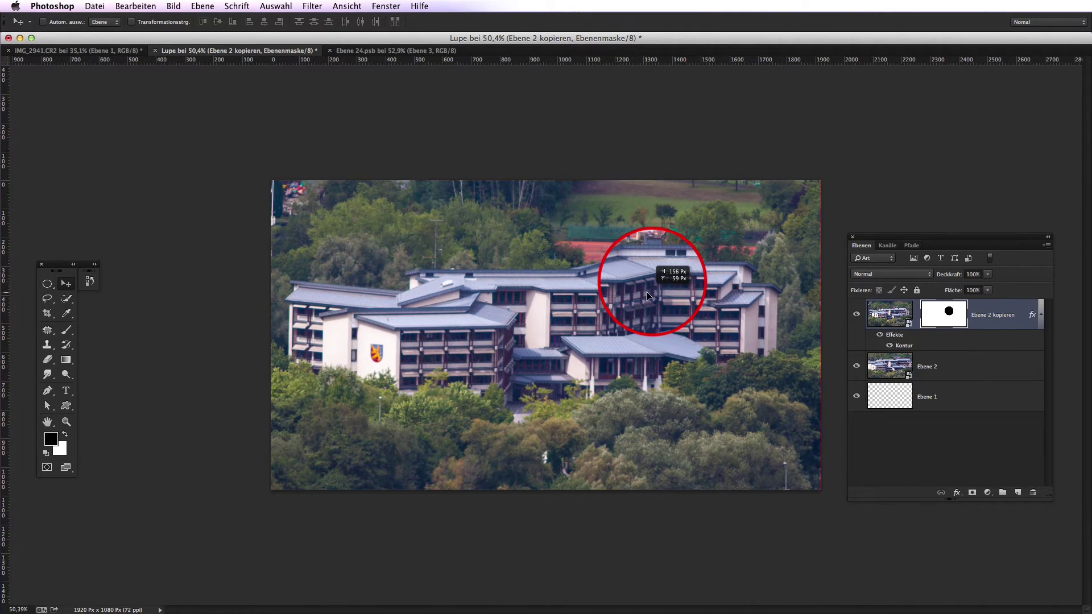
mouse_move(650, 273)
mouse_down()
mouse_move(576, 326)
mouse_move(396, 355)
mouse_up()
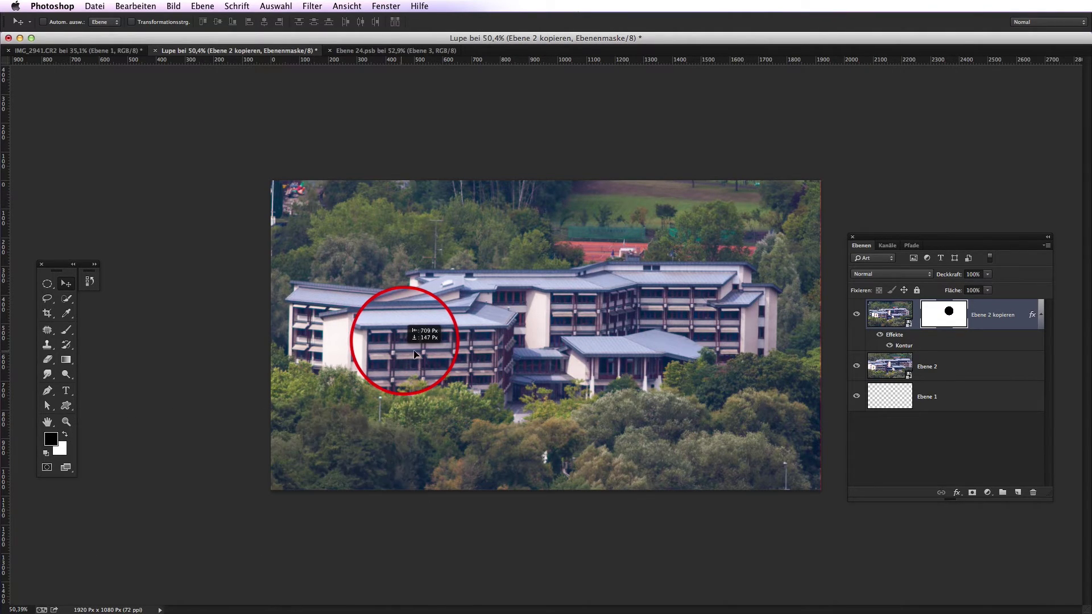
mouse_move(397, 356)
mouse_down()
mouse_move(591, 301)
mouse_move(514, 290)
mouse_move(727, 321)
mouse_up()
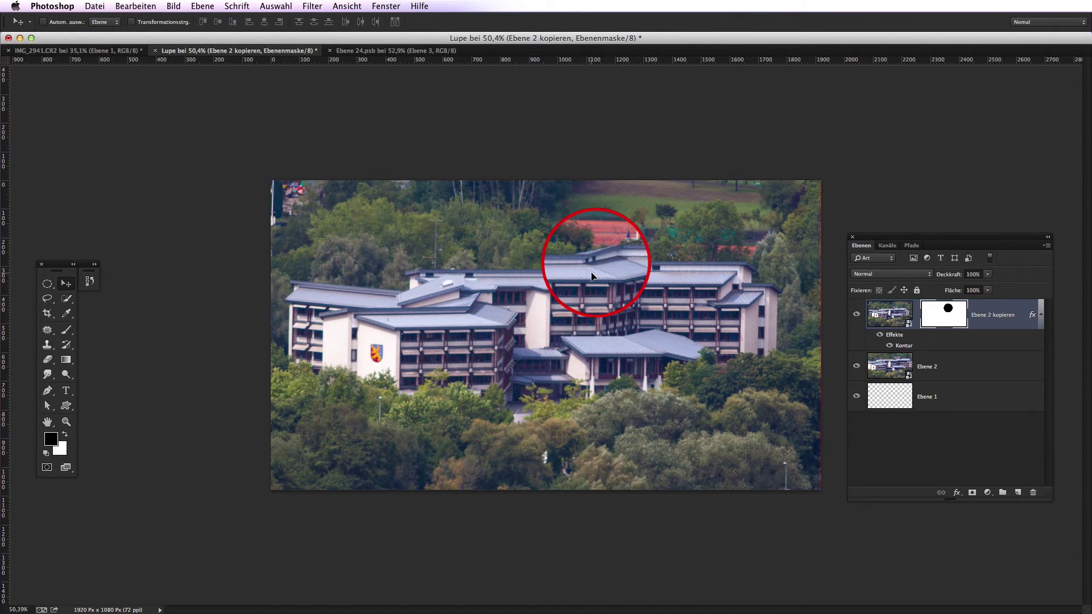